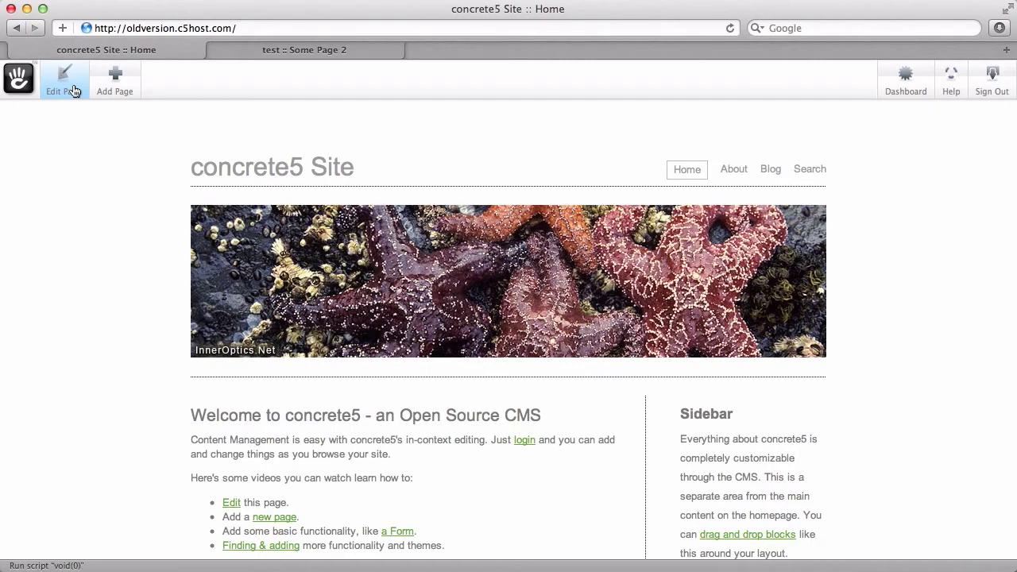
View the home page's welcome content block in the content editor, cancel without changes and leave edit mode.
left_click(72, 90)
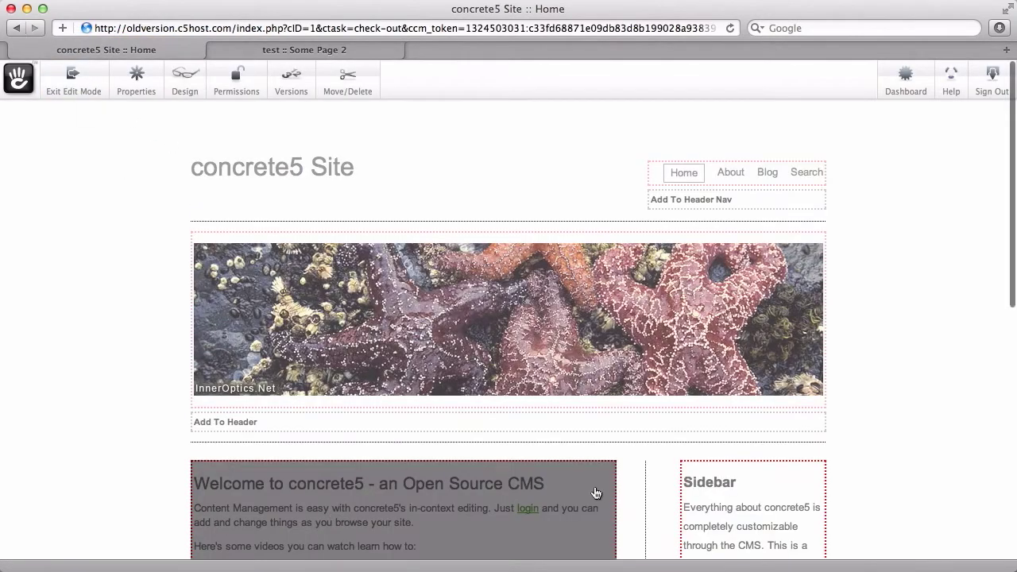
left_click(560, 470)
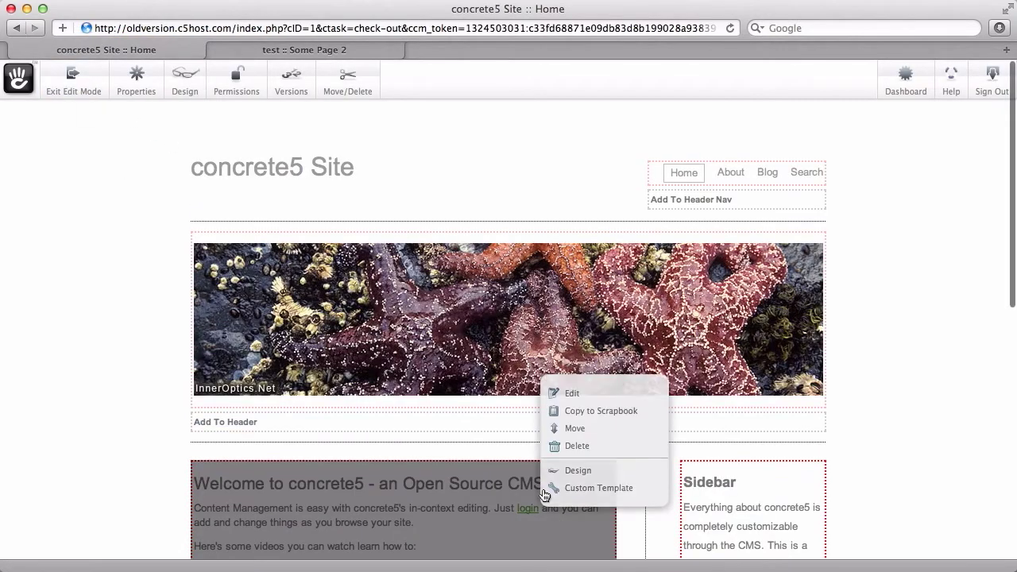
left_click(590, 399)
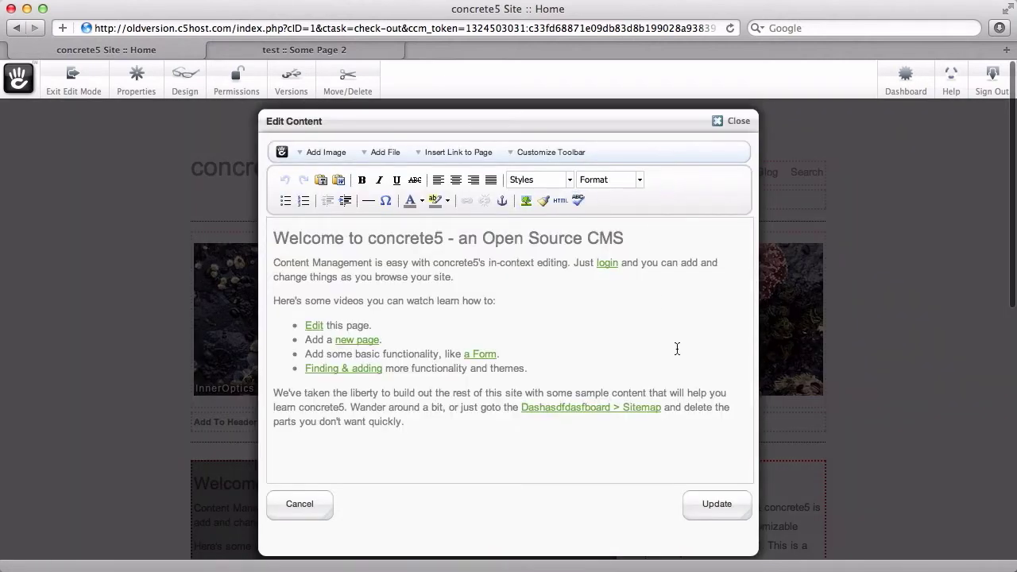
left_click(300, 504)
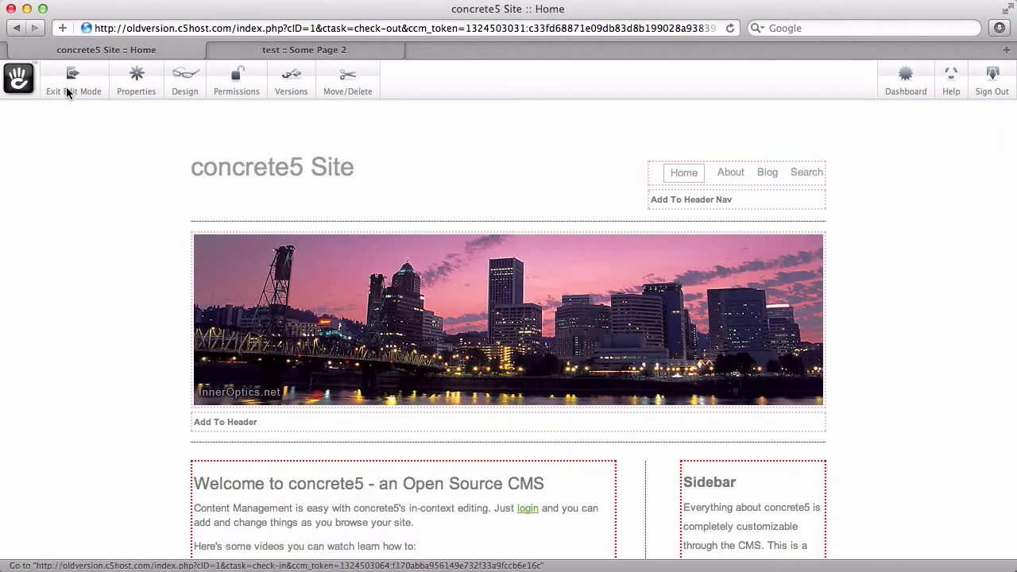
left_click(66, 86)
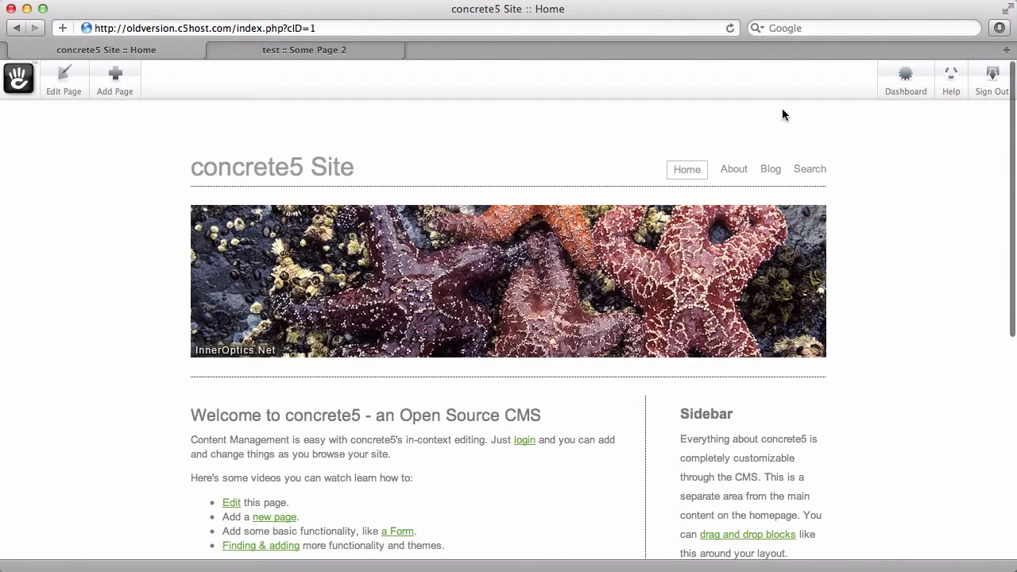
Look over the dashboard overview and view the survey results for "What's easiest?" in the Reports section.
left_click(900, 91)
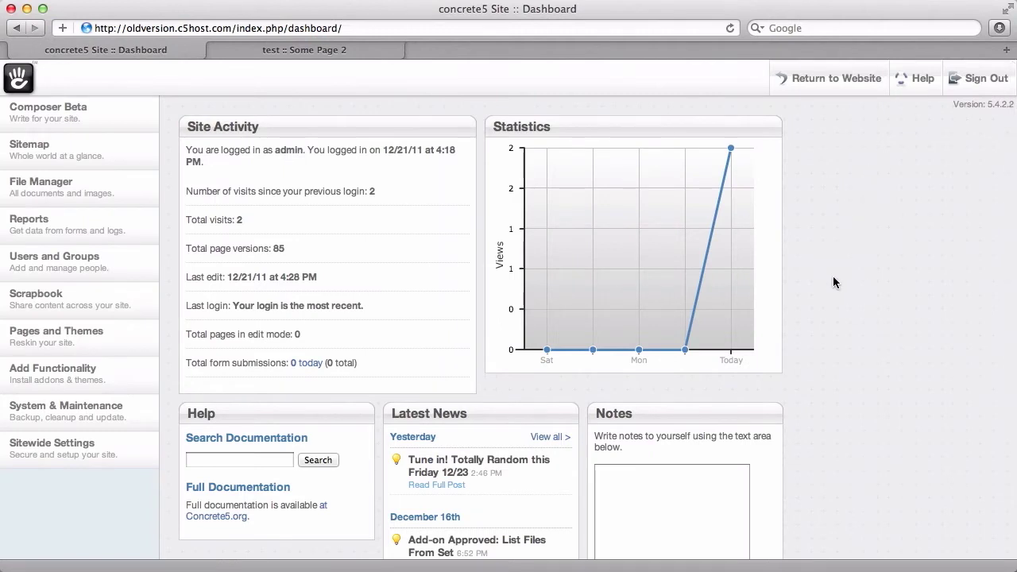
scroll(833, 282, "down", 3)
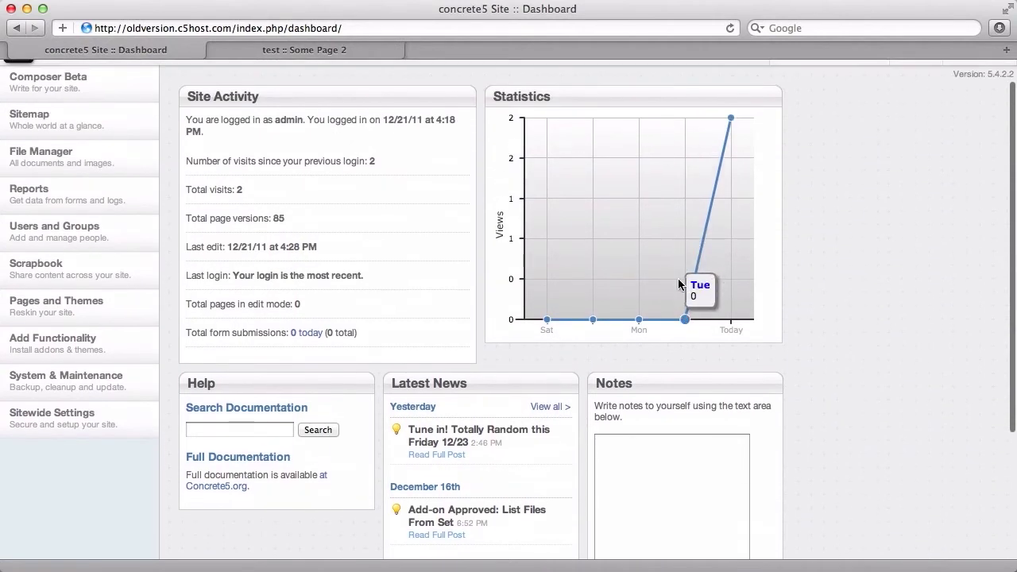
scroll(871, 365, "down", 5)
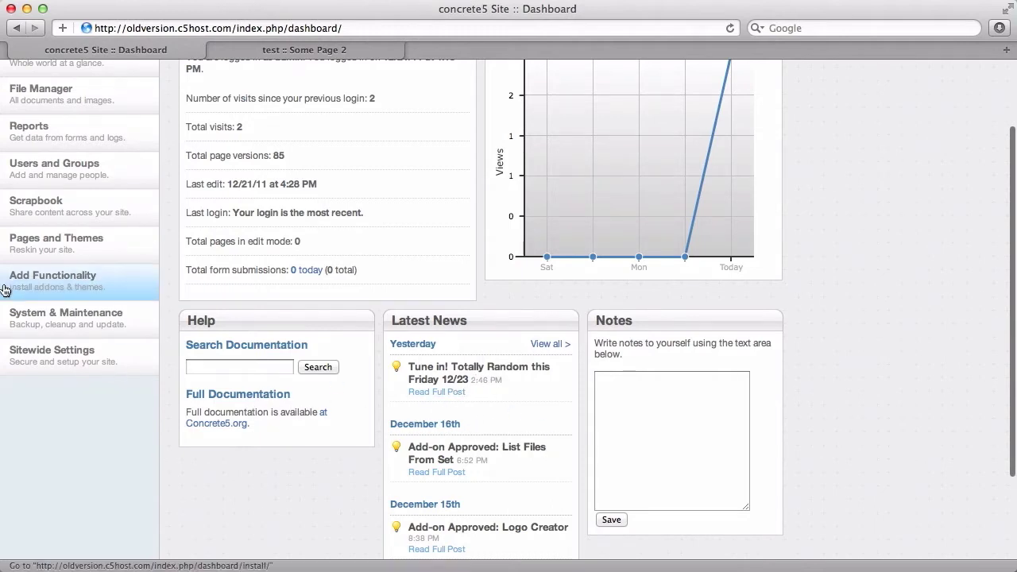
scroll(50, 212, "up", 5)
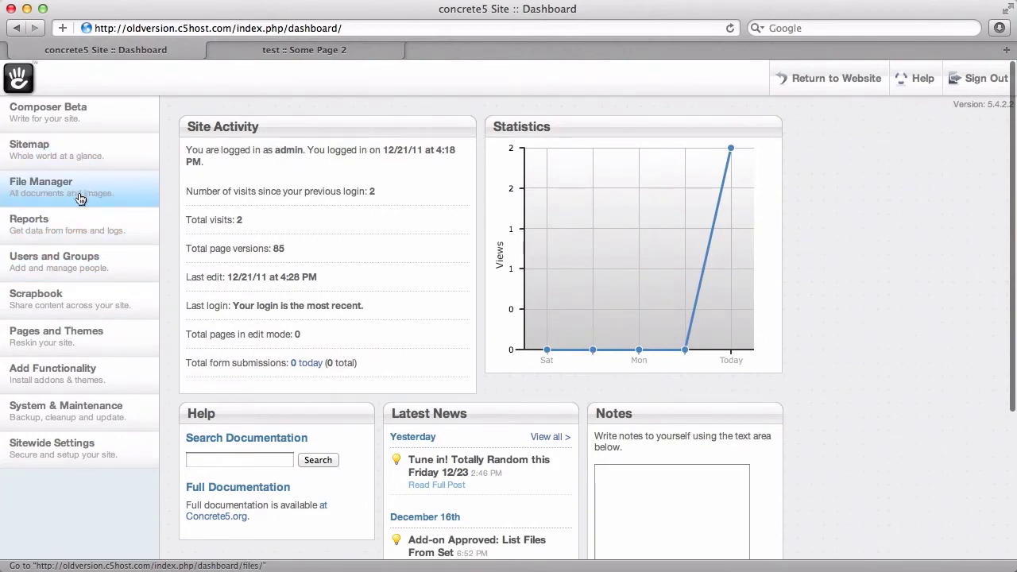
left_click(75, 226)
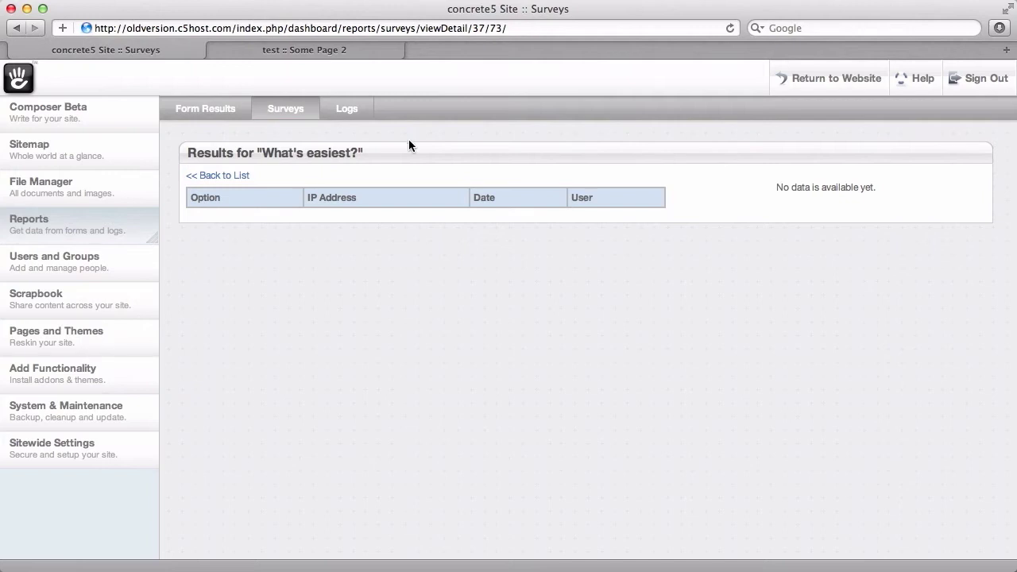
Review the general options in Sitewide Settings, including speed settings, editing preferences and the rich text editor.
left_click(132, 408)
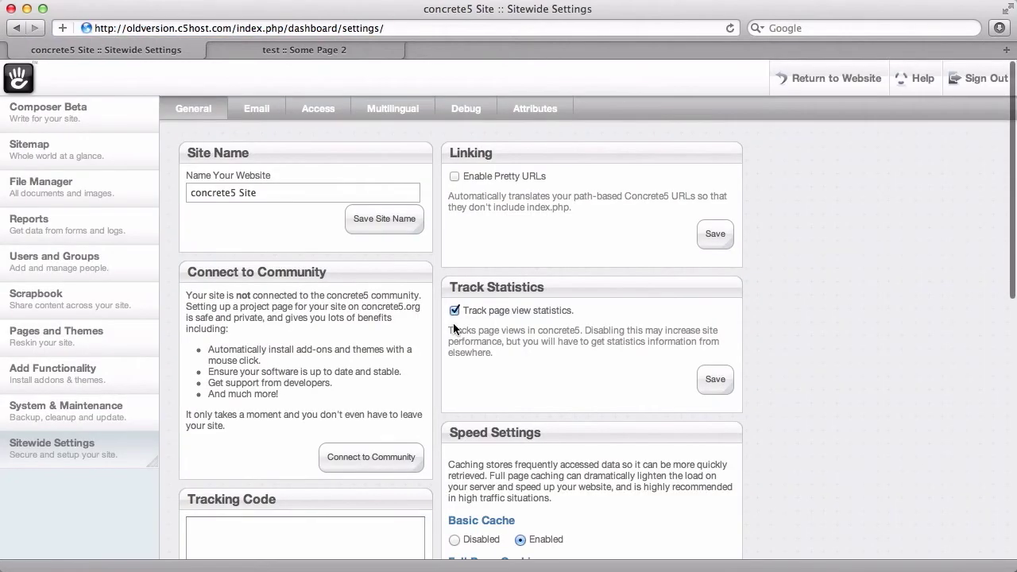
scroll(454, 324, "down", 5)
scroll(453, 326, "down", 7)
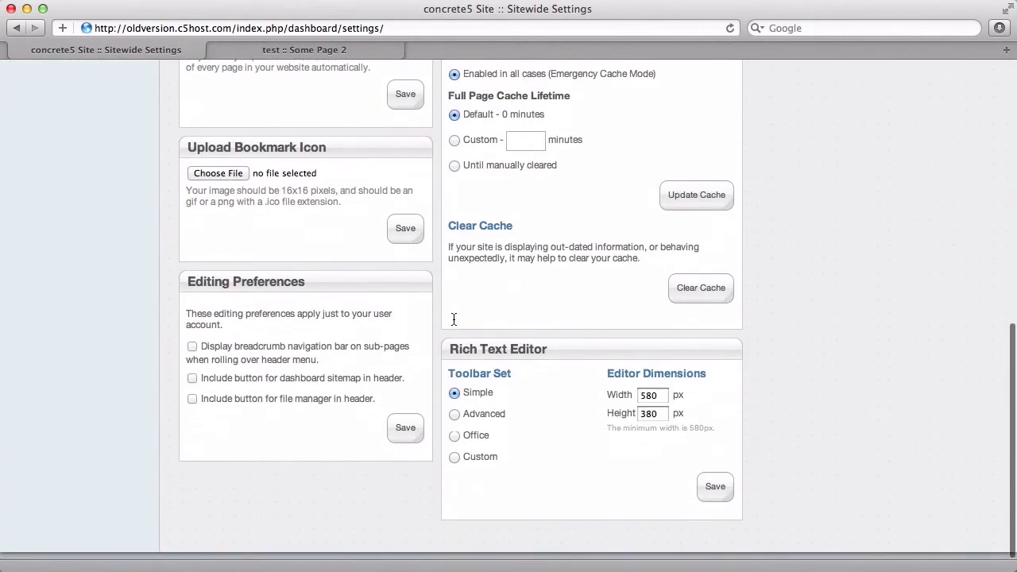
scroll(471, 311, "up", 12)
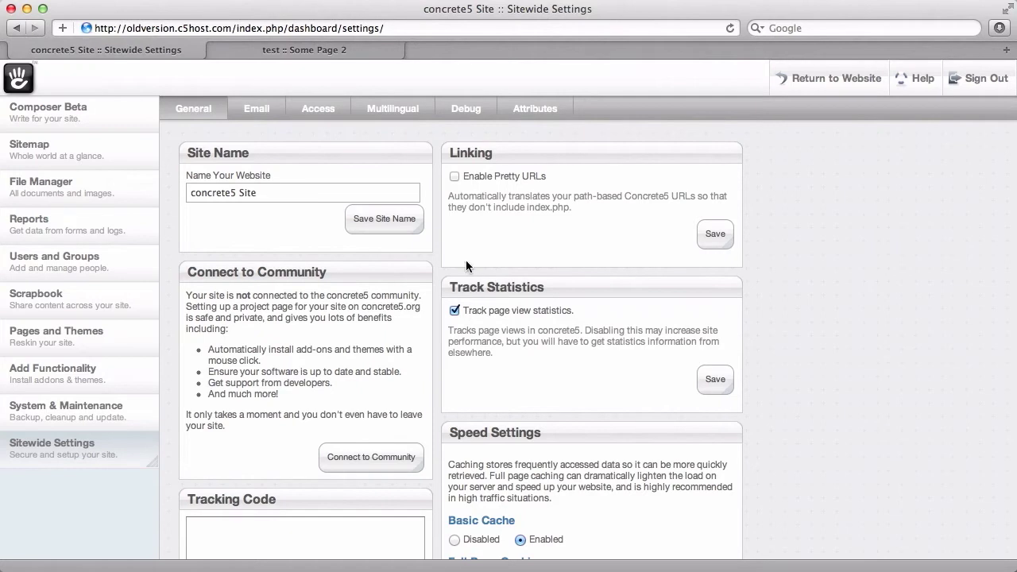
On the test site's Some Page 2, add two "asdf" paragraphs below "here's some text." in the main content block and save it.
left_click(370, 49)
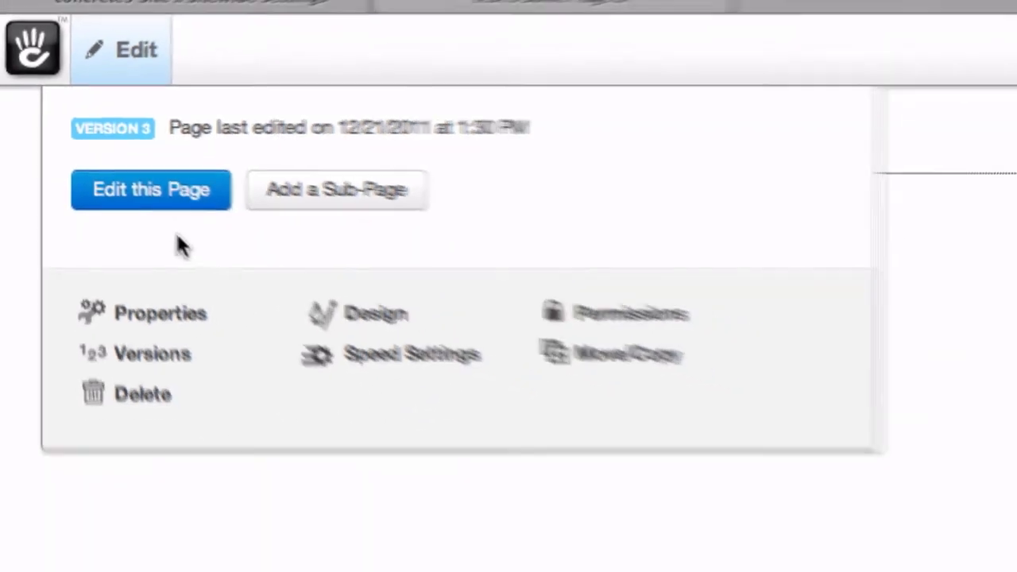
left_click(202, 213)
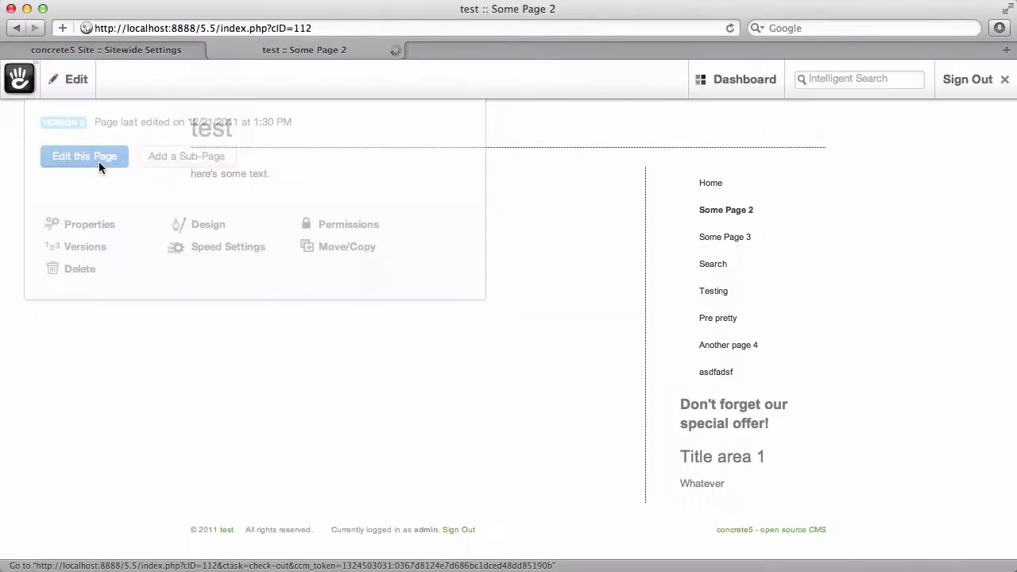
left_click(263, 239)
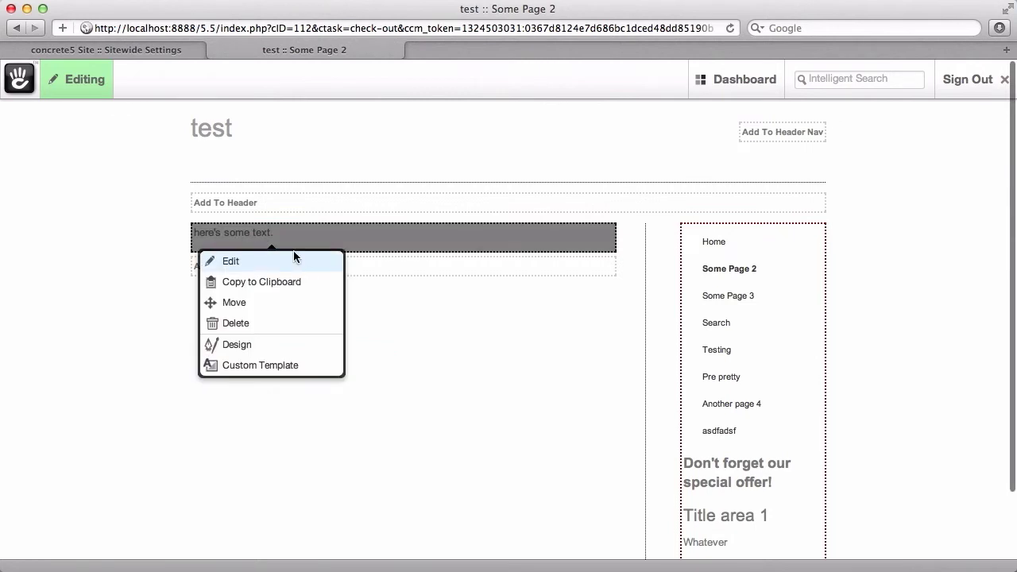
left_click(314, 260)
left_click(416, 310)
key("Return")
type("asdf")
key("Return")
type("asdf")
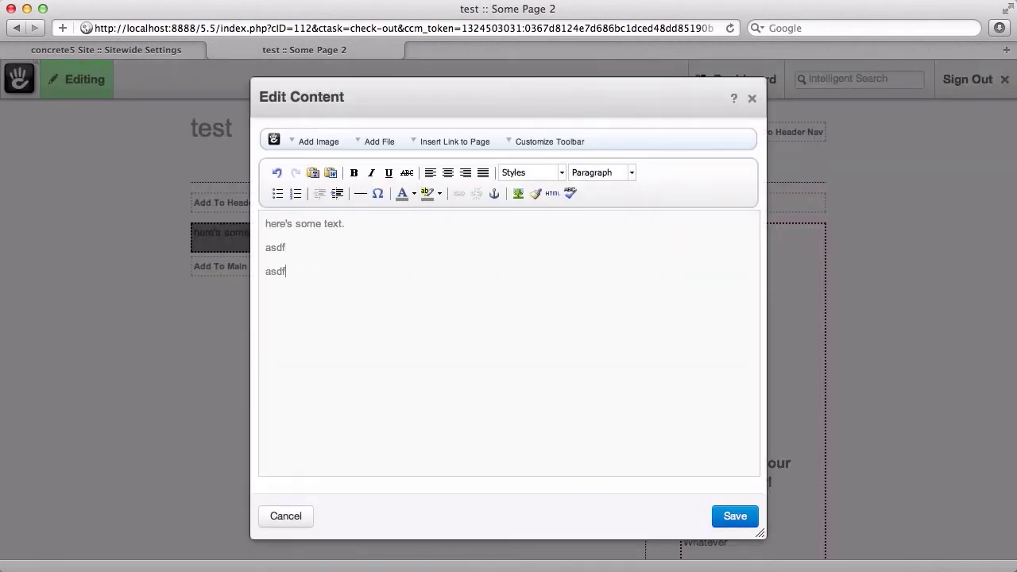
left_click(747, 522)
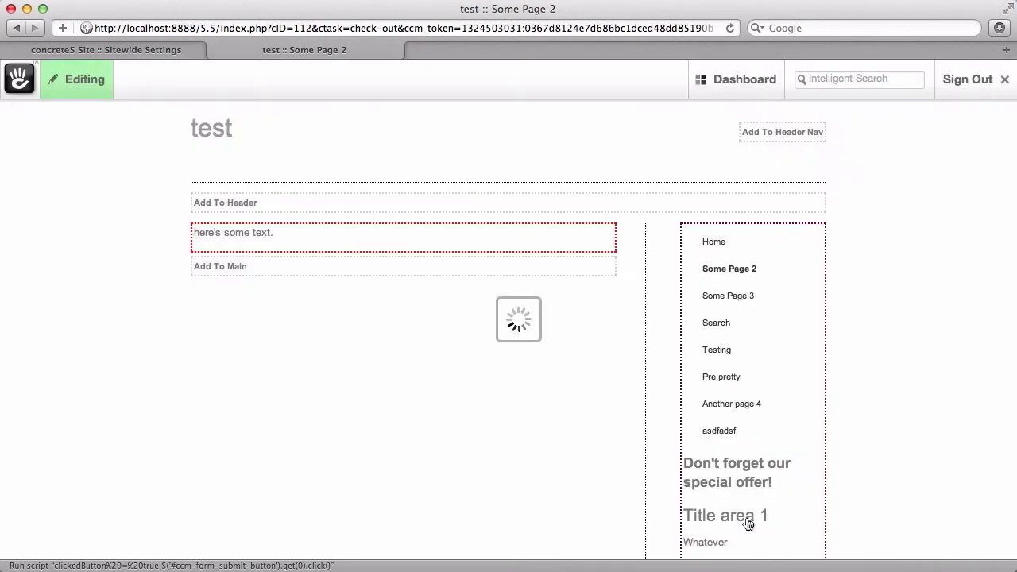
Publish the page edits with the version comment "asdfdsafasdf".
left_click(91, 83)
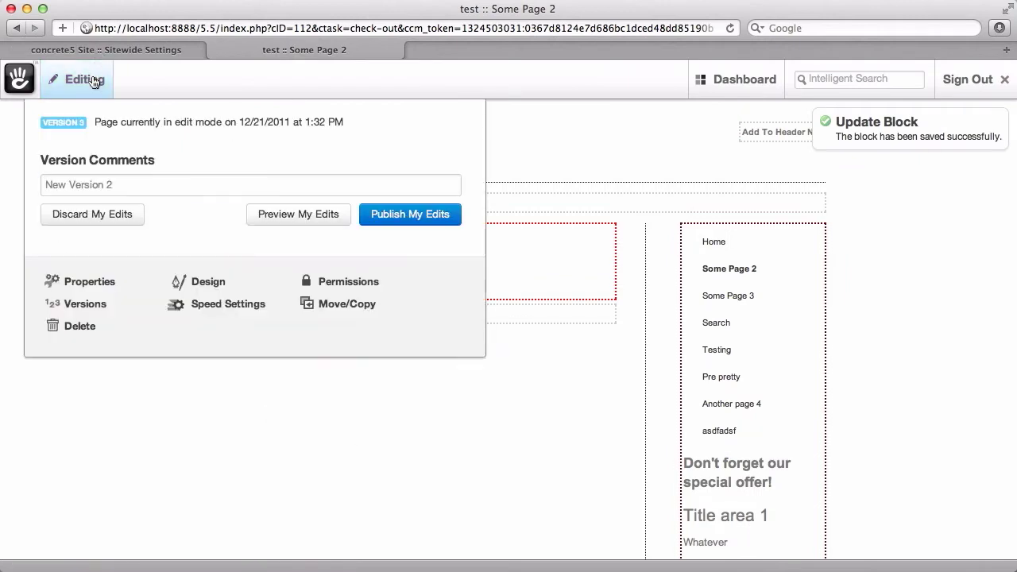
left_click(127, 185)
type("asdfdsafasdf")
left_click(425, 209)
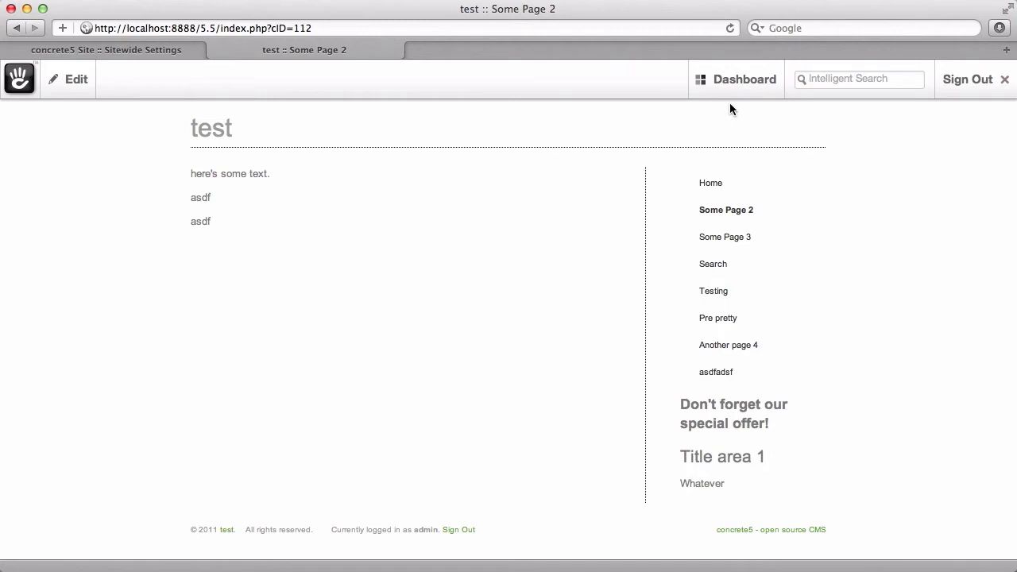
Look over the dashboard's shortcuts, search the site functions for "surv" and open the Surveys report.
mouse_move(734, 92)
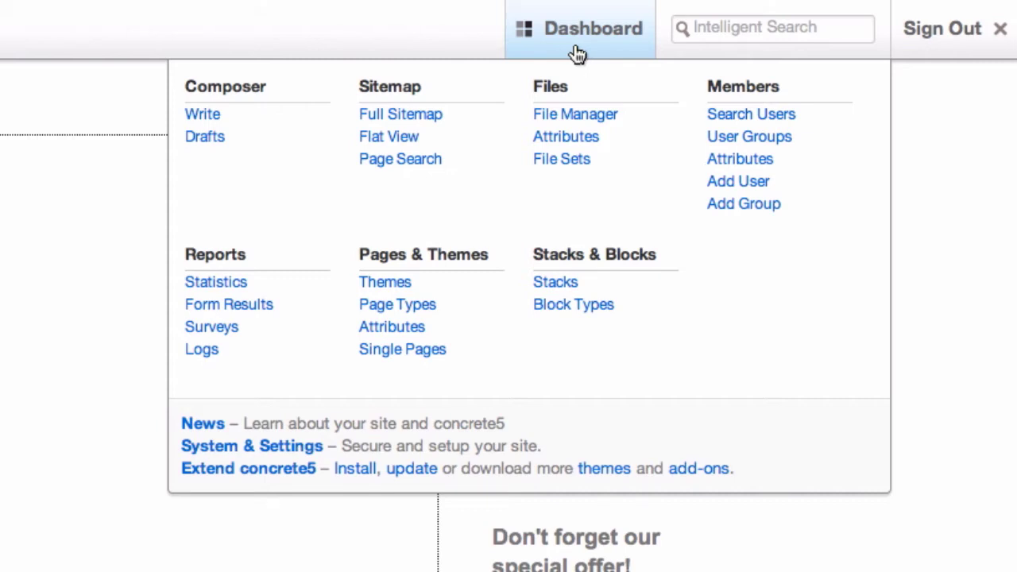
left_click(85, 377)
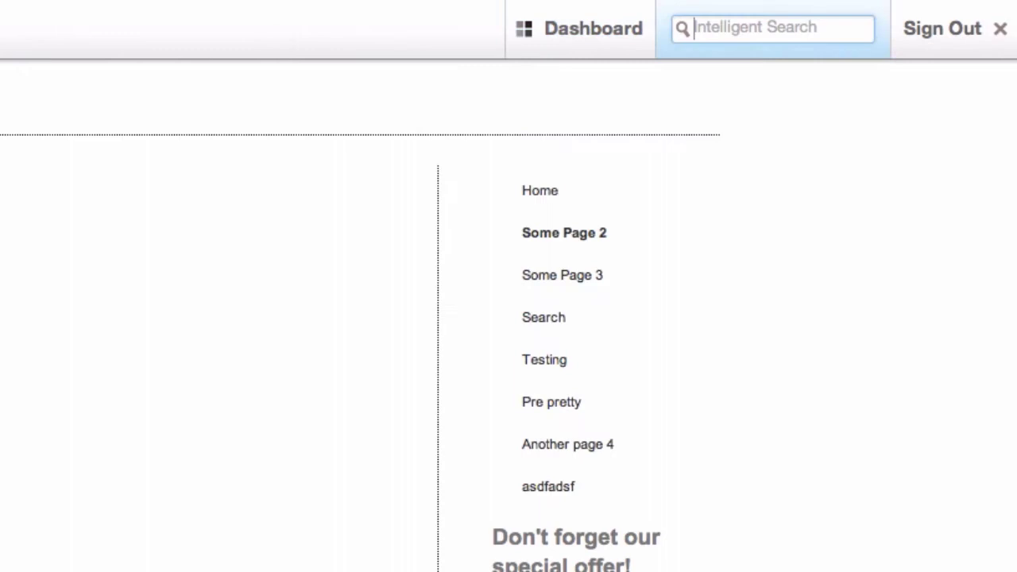
type("surv")
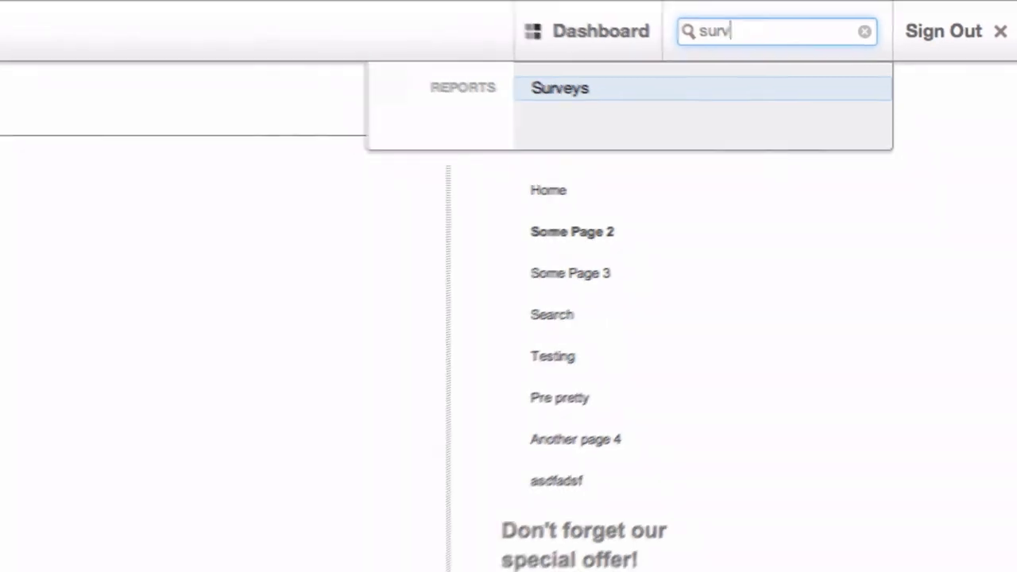
key("Return")
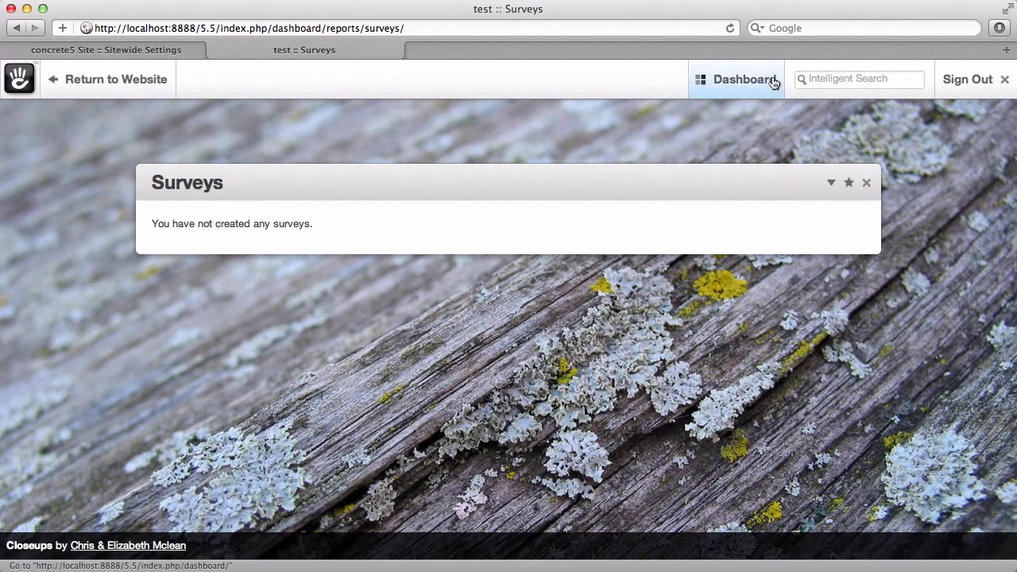
Open the dashboard's News page and browse forward through two more news editions.
mouse_move(769, 79)
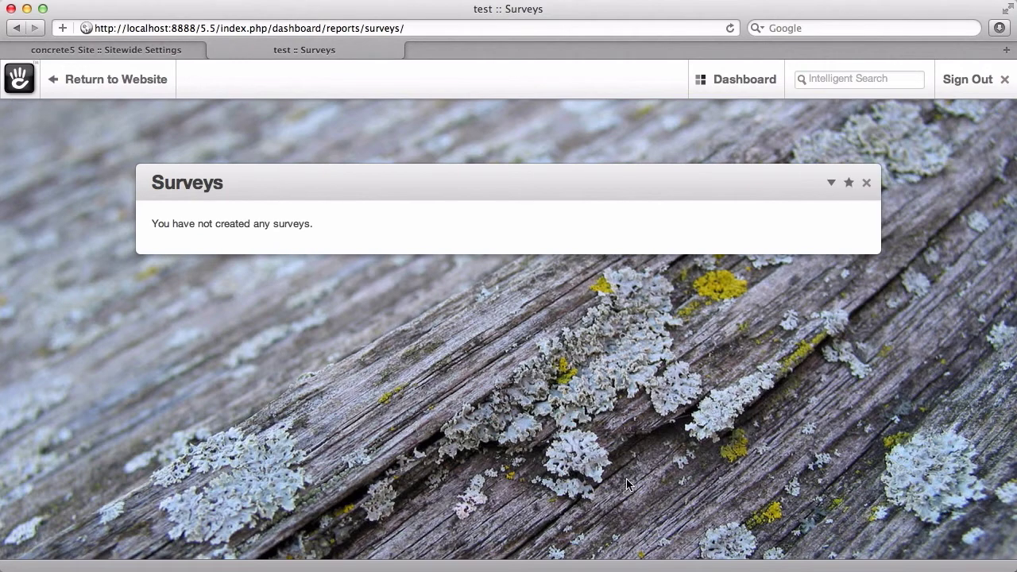
mouse_move(735, 89)
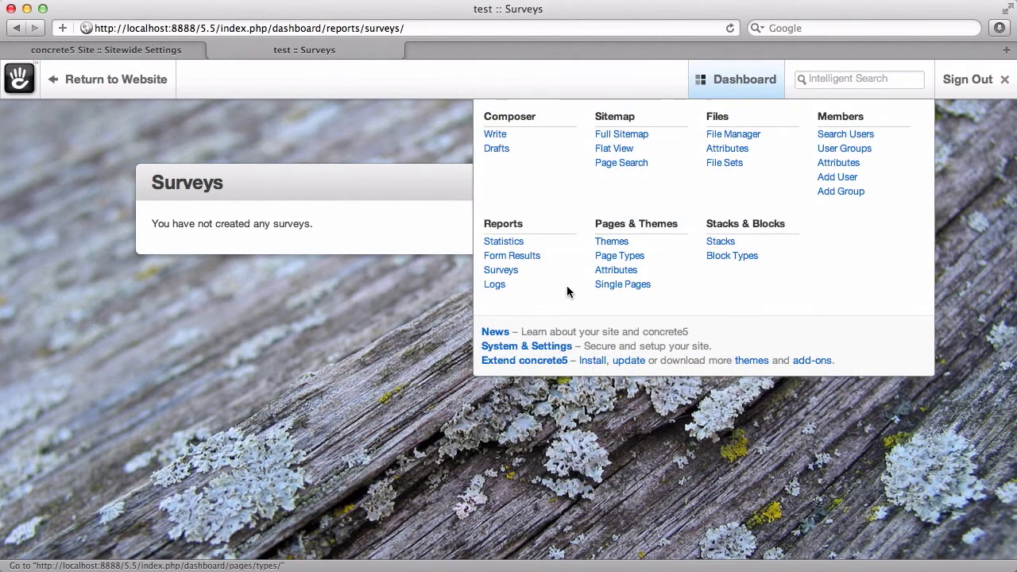
left_click(491, 339)
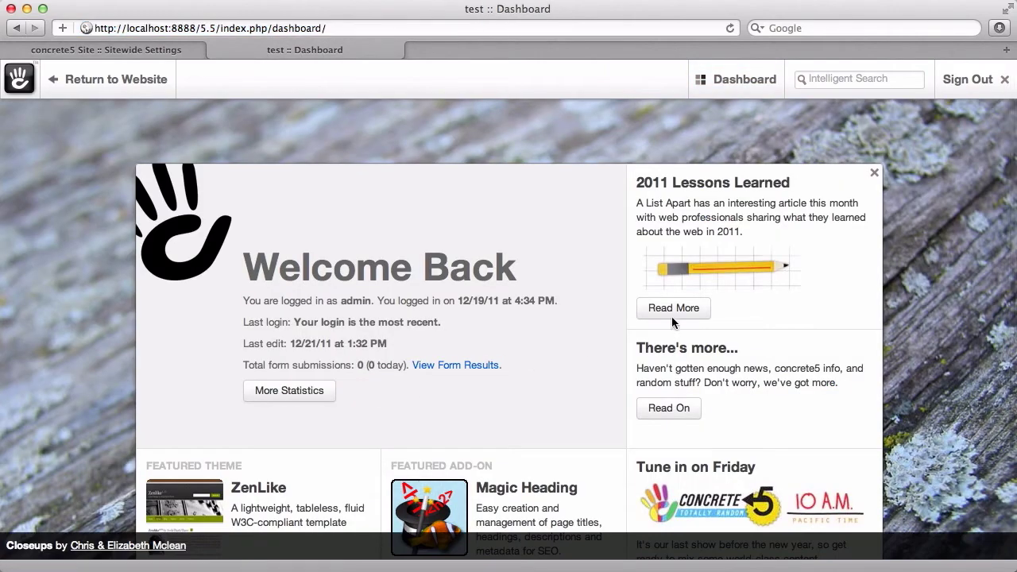
scroll(951, 347, "down", 2)
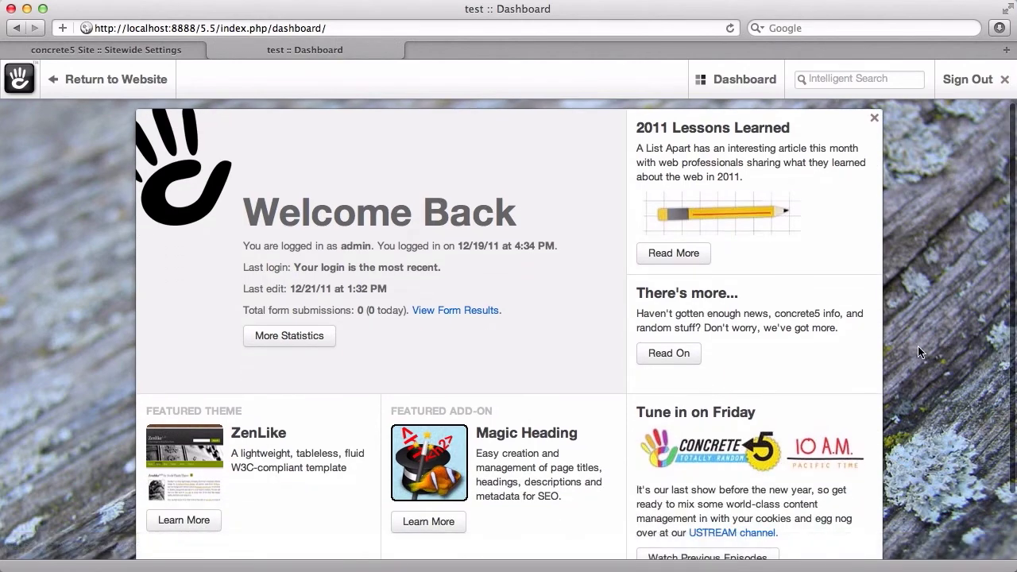
left_click(856, 348)
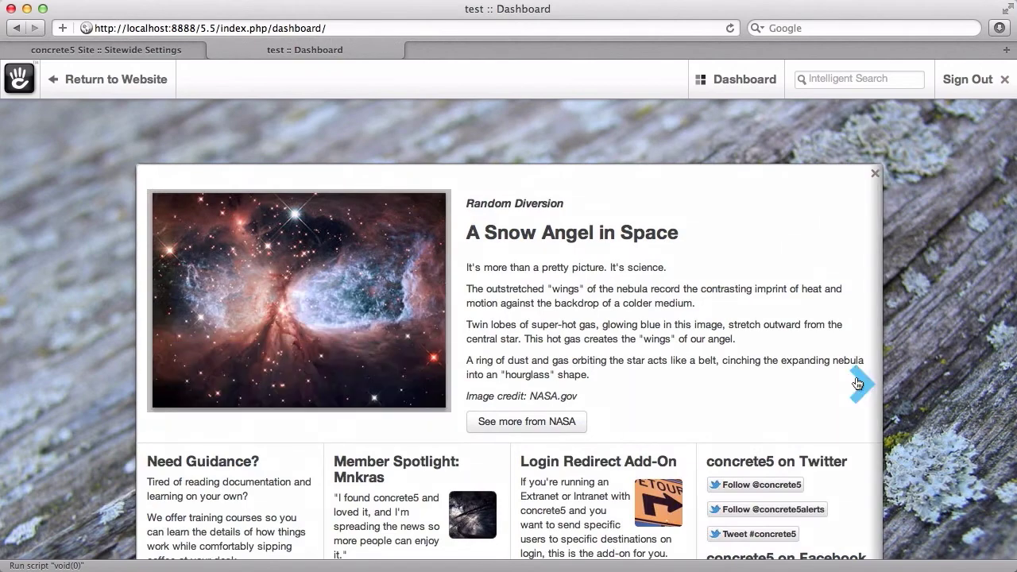
left_click(856, 383)
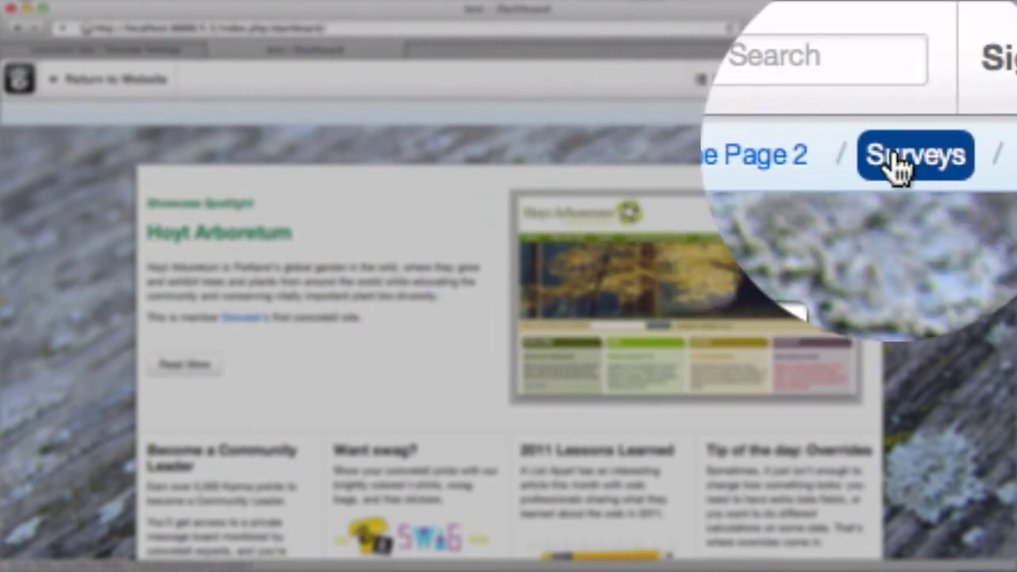
Return to the Surveys page through the trail of recently visited pages.
left_click(886, 112)
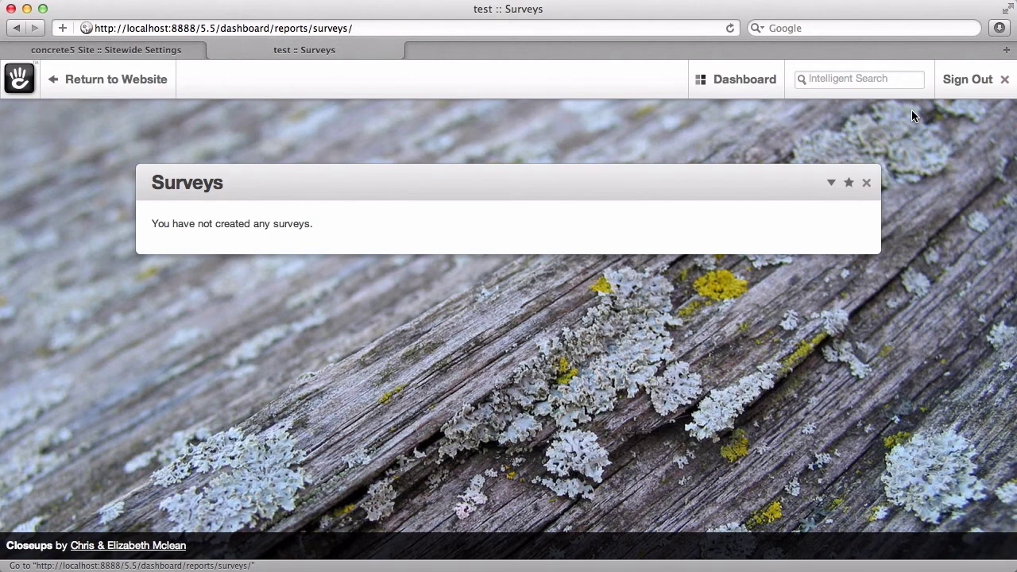
mouse_move(912, 80)
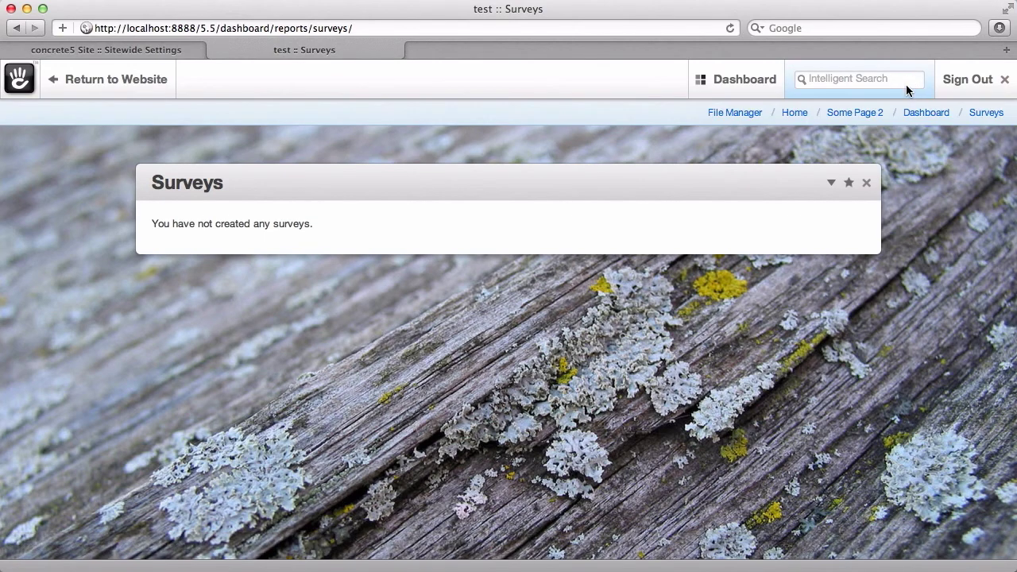
Bookmark the Surveys page in the quick navigation, reopen it through that bookmark and remove the bookmark again.
left_click(848, 184)
left_click(831, 183)
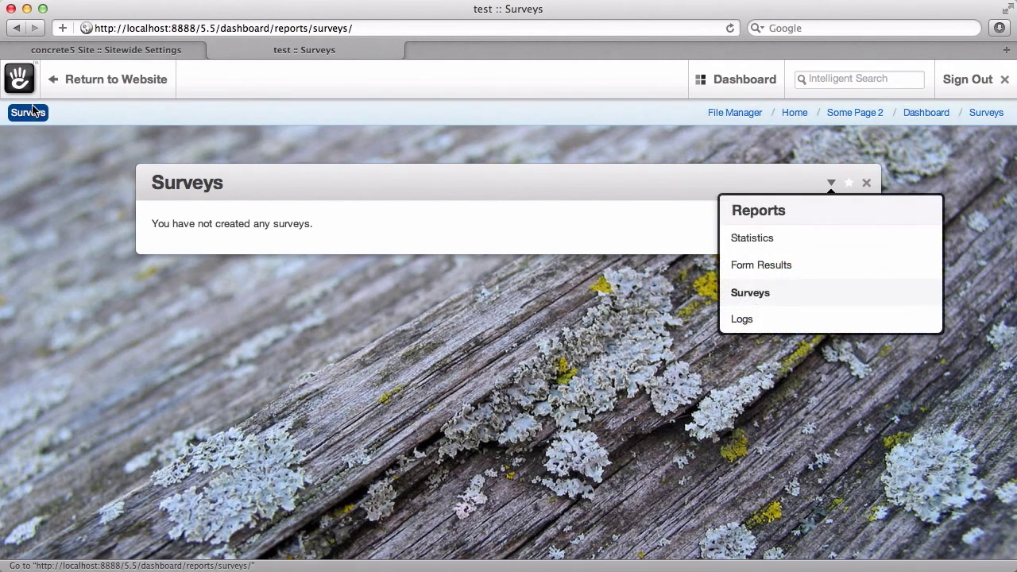
left_click(30, 112)
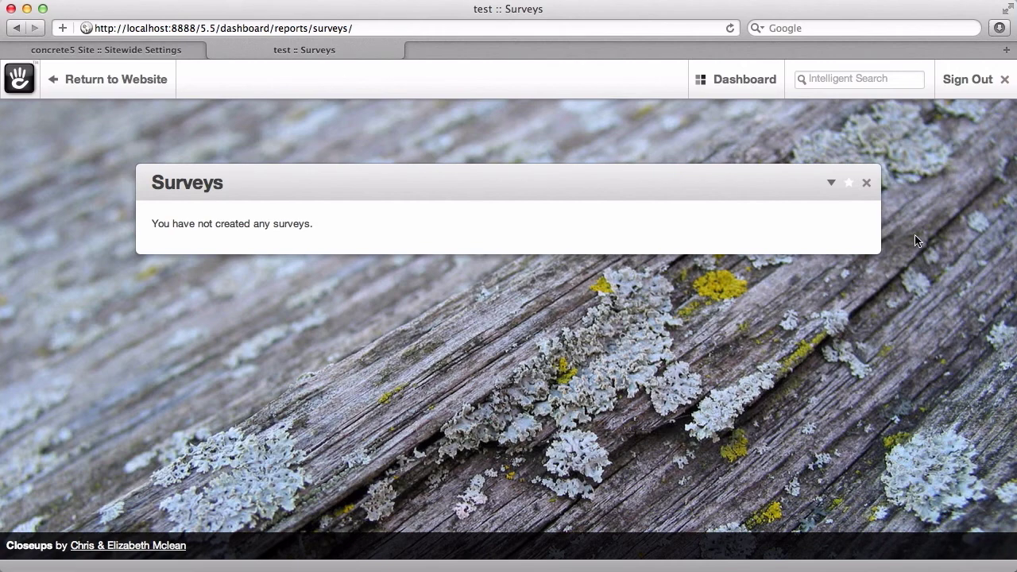
left_click(849, 185)
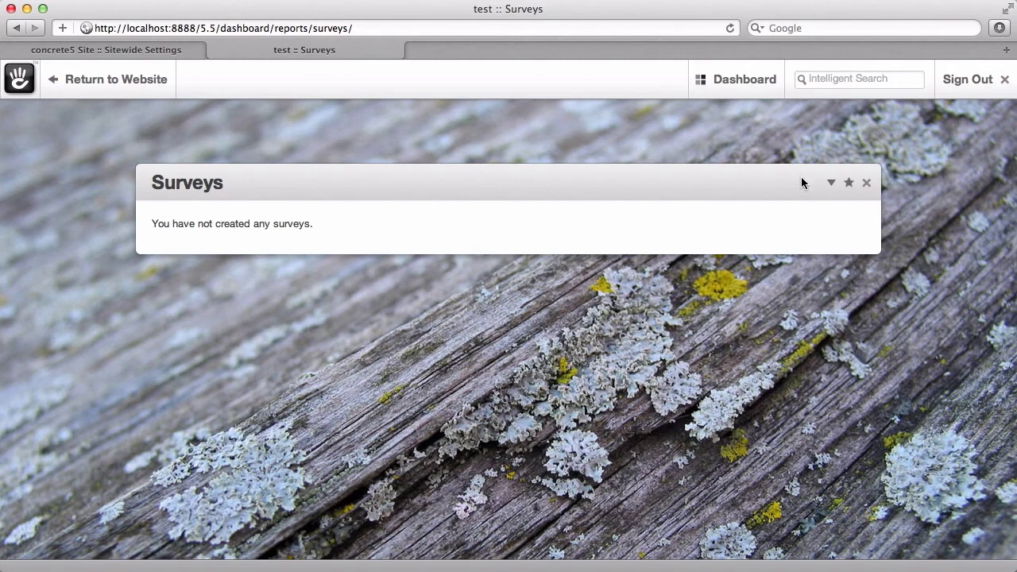
View the related pages in the Reports section, open the File Manager and view its related Files pages.
left_click(830, 186)
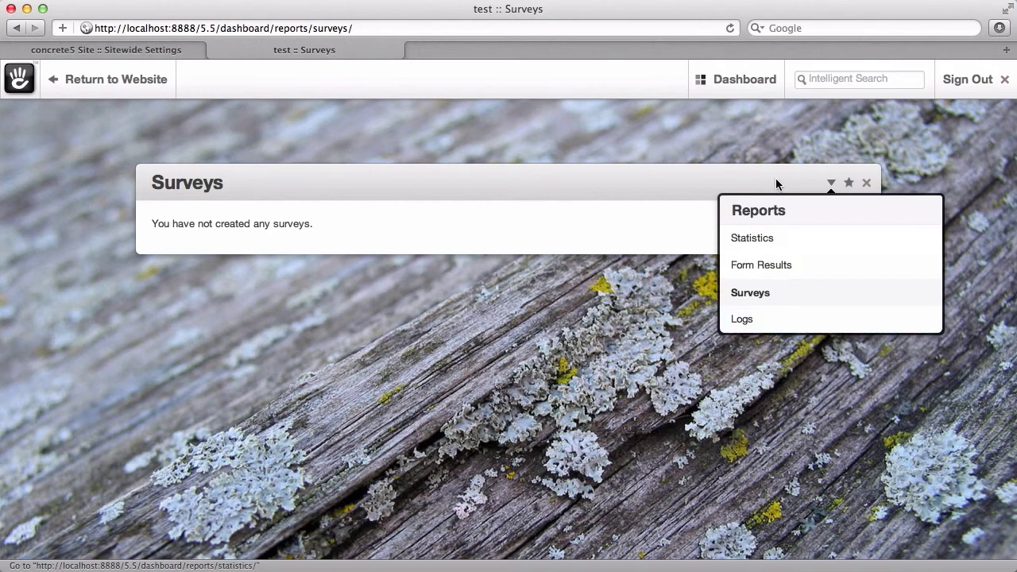
mouse_move(718, 79)
left_click(729, 135)
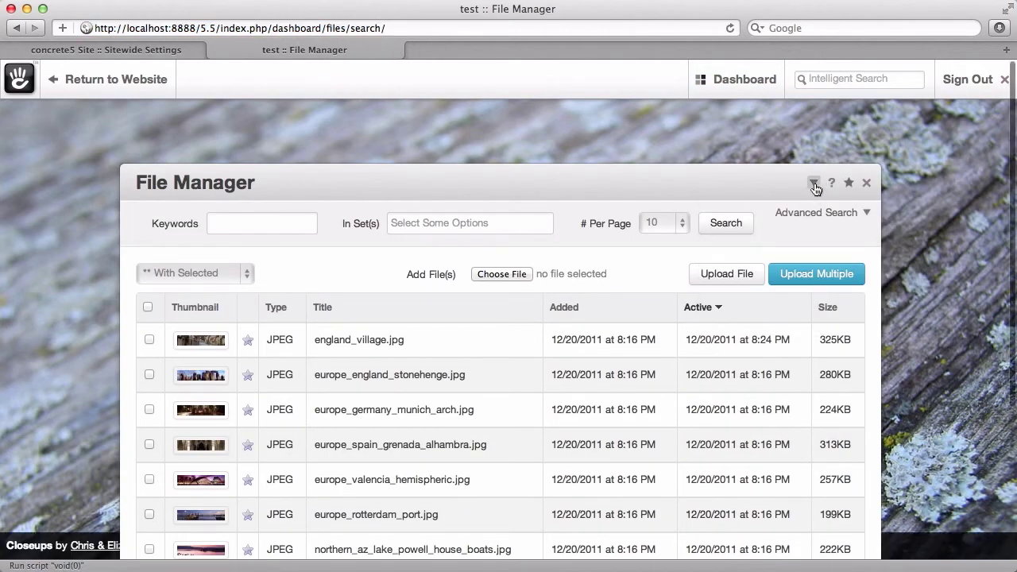
left_click(816, 183)
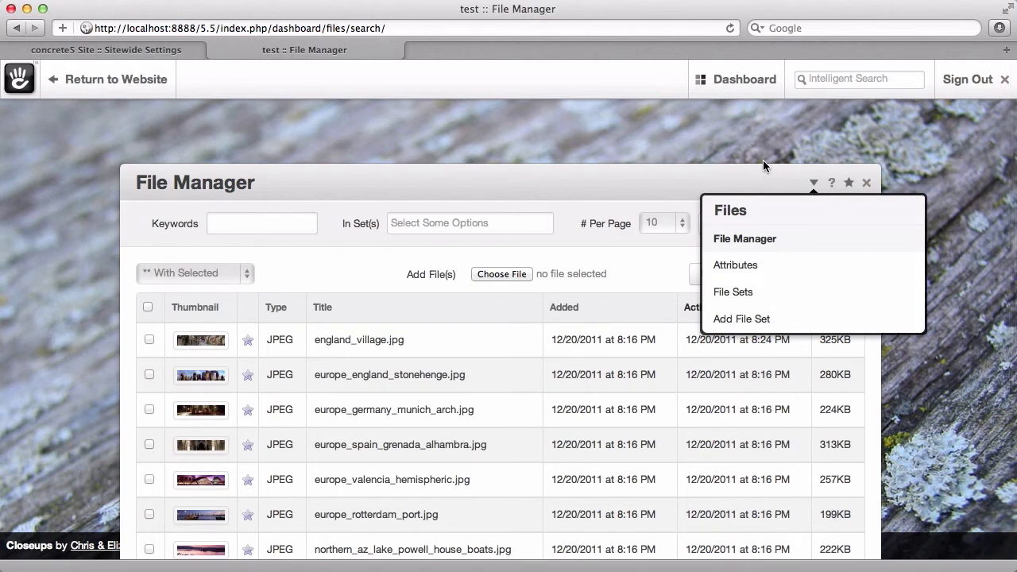